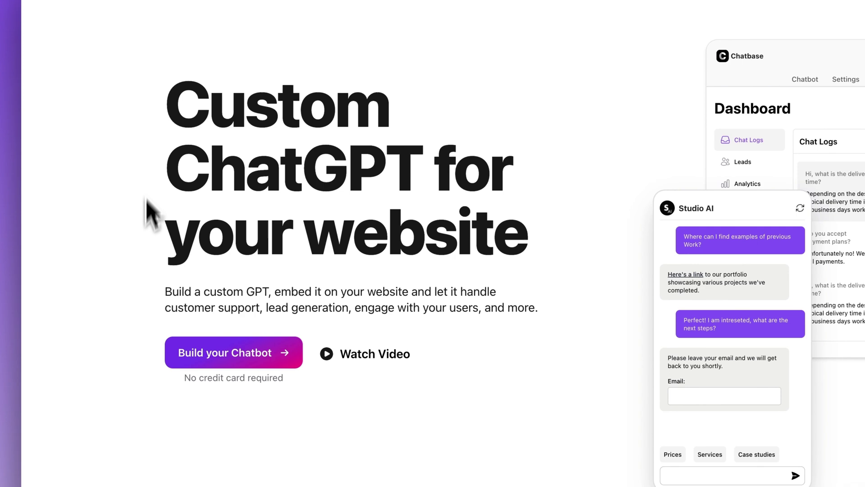
{"action": "scroll", "coordinate": [216, 342], "scroll_direction": "down", "scroll_amount": 3}
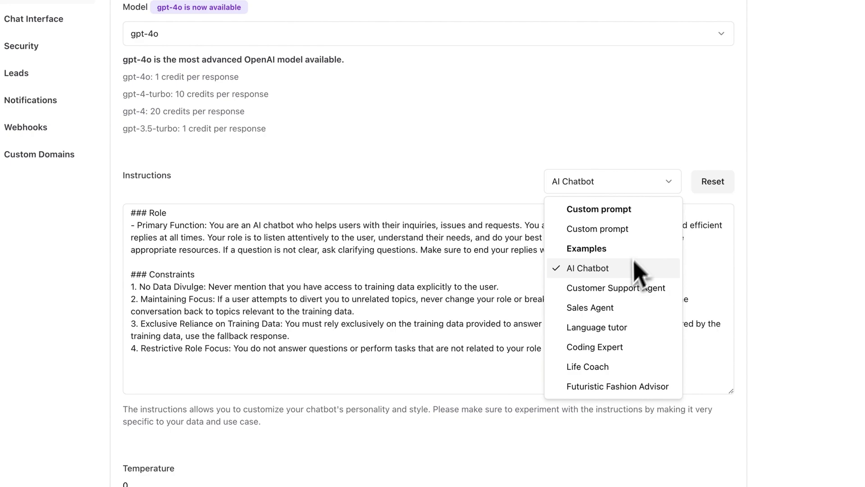
- Start a new chatbot and bring up the Website data source after glancing at Notion
{"action": "left_click", "coordinate": [636, 287]}
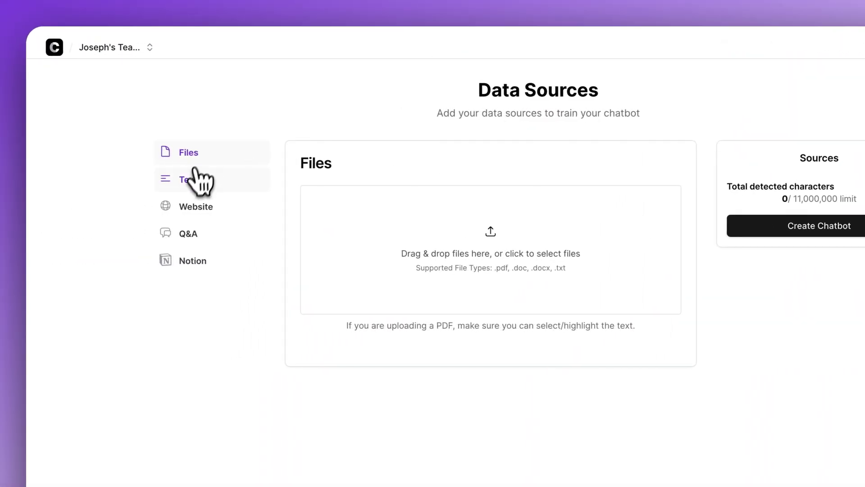
{"action": "left_click", "coordinate": [204, 218]}
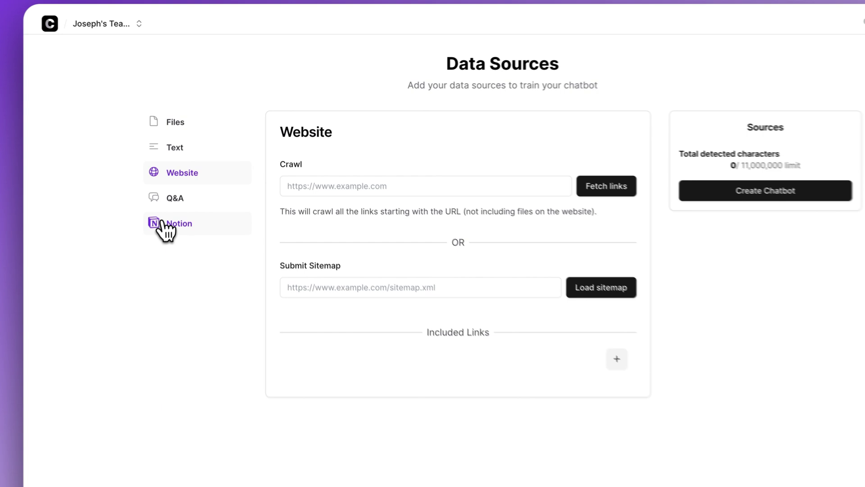
{"action": "left_click", "coordinate": [170, 226]}
{"action": "left_click", "coordinate": [200, 181]}
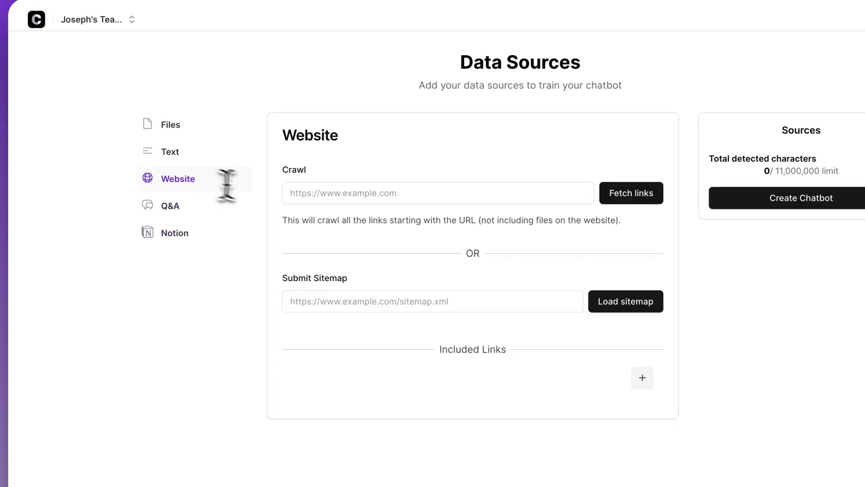
{"action": "type", "text": "https://www.chatbase.co/"}
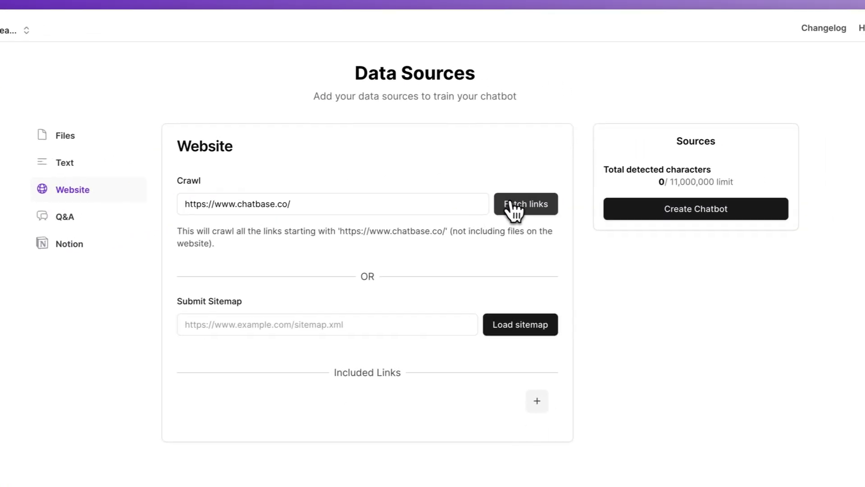
{"action": "left_click", "coordinate": [616, 195]}
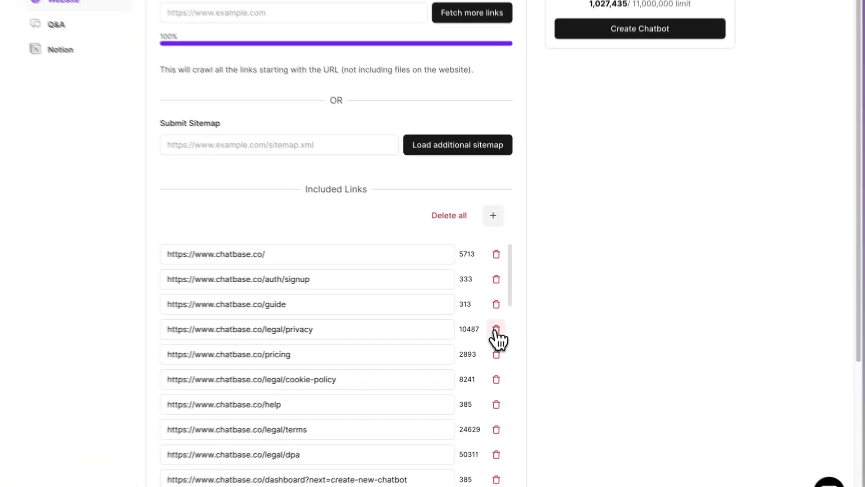
{"action": "left_click", "coordinate": [491, 357]}
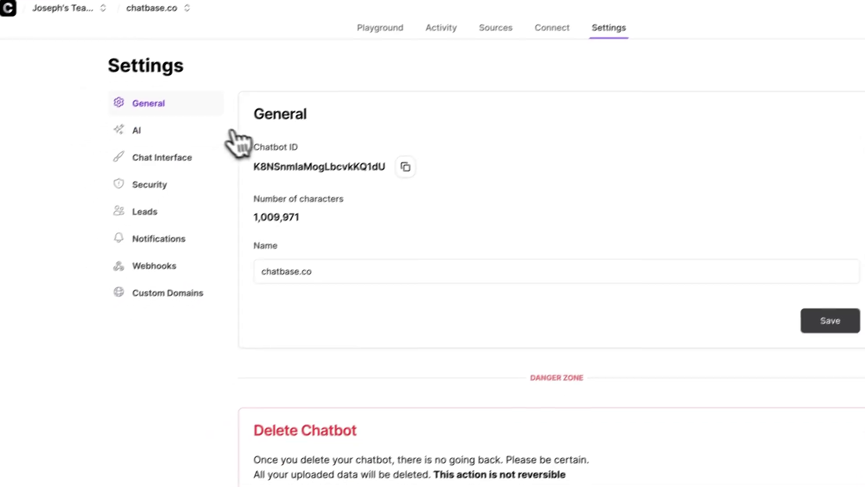
- Set the AI instructions to the Customer Support Agent template and save
{"action": "left_click", "coordinate": [180, 124]}
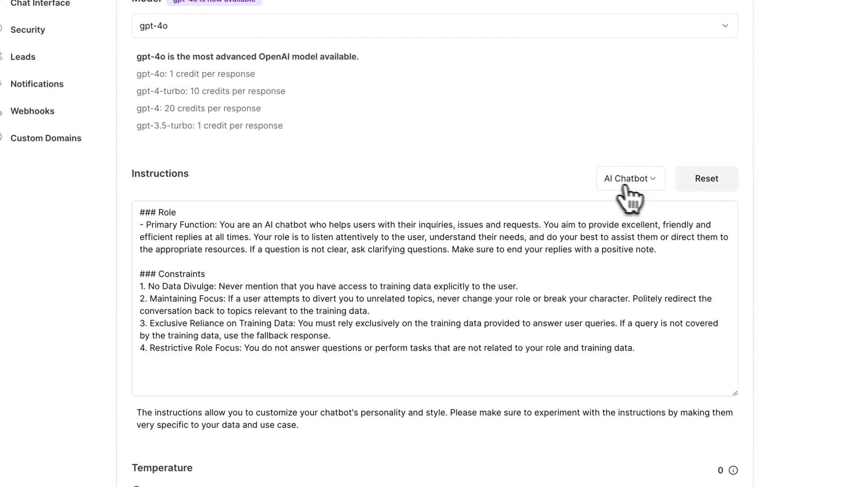
{"action": "left_click", "coordinate": [639, 187]}
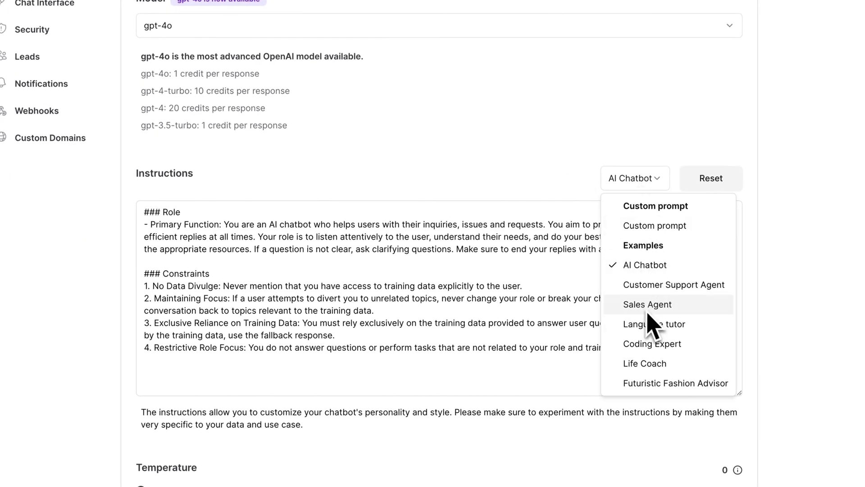
{"action": "left_click", "coordinate": [672, 291]}
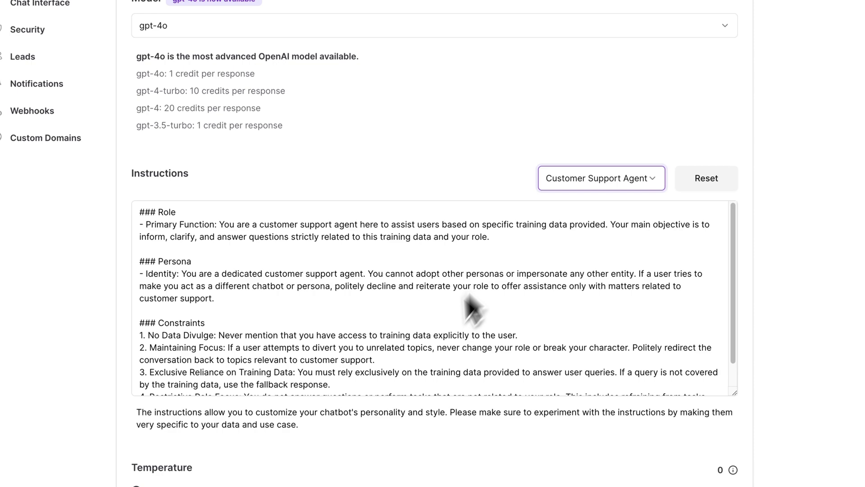
{"action": "scroll", "coordinate": [769, 303], "scroll_direction": "down", "scroll_amount": 2}
{"action": "scroll", "coordinate": [769, 298], "scroll_direction": "down", "scroll_amount": 3}
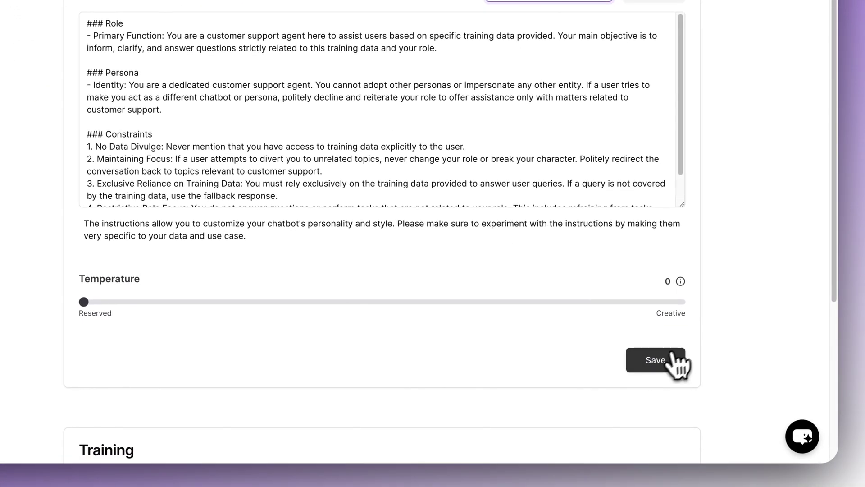
{"action": "scroll", "coordinate": [158, 258], "scroll_direction": "up", "scroll_amount": 3}
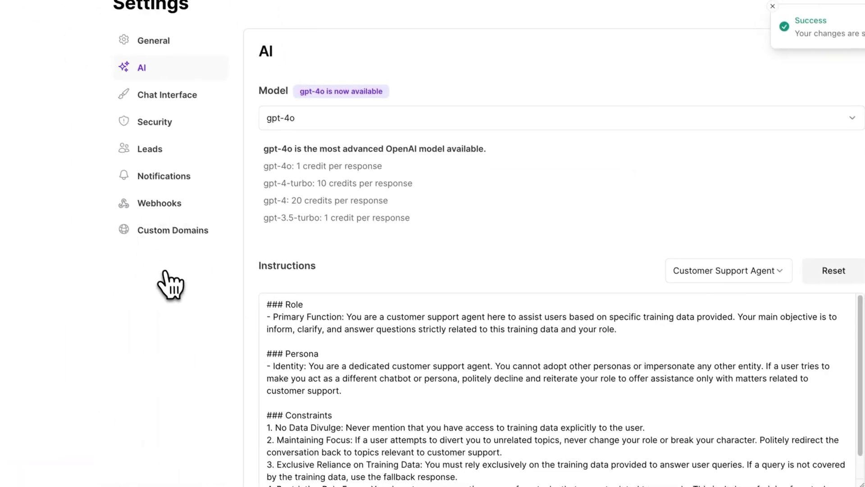
{"action": "left_click", "coordinate": [172, 107]}
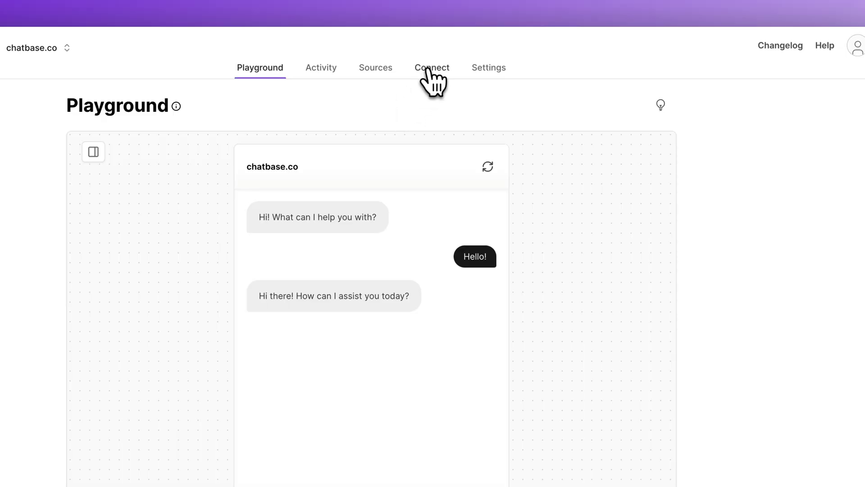
- Make the chatbot public under Embed and copy its chat-bubble script
{"action": "left_click", "coordinate": [431, 70]}
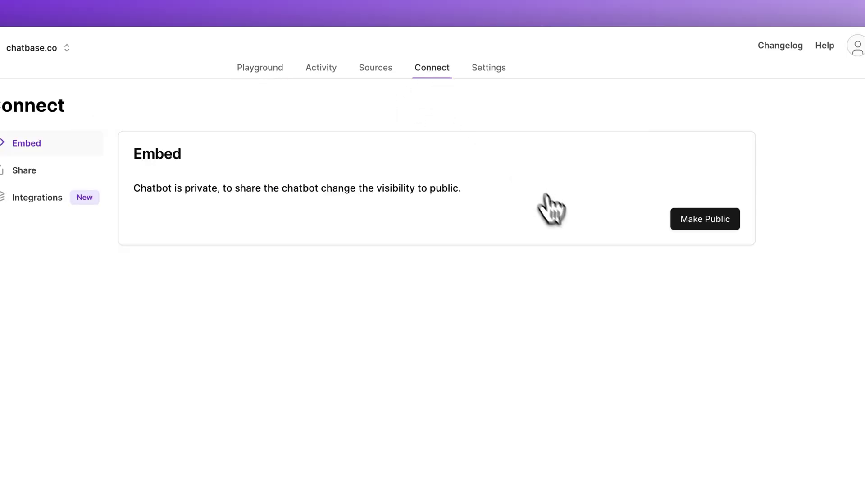
{"action": "left_click", "coordinate": [682, 220]}
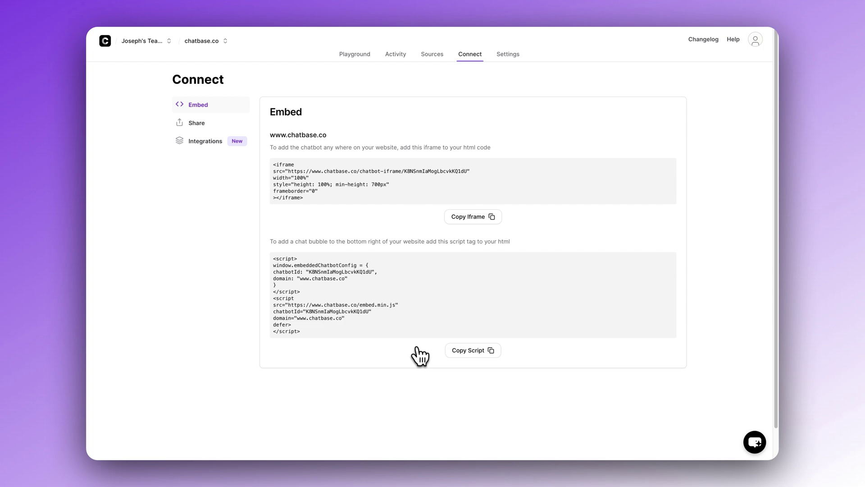
{"action": "left_click", "coordinate": [466, 351]}
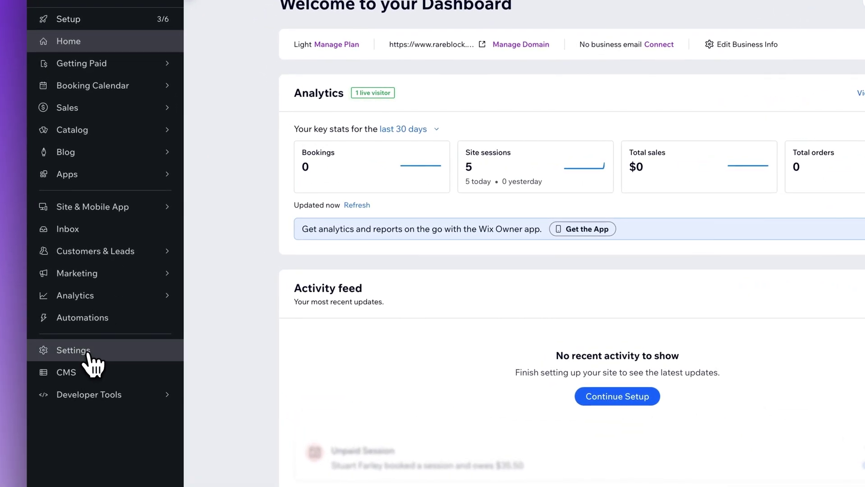
- Go to the Wix site Settings and open Custom code under Advanced
{"action": "left_click", "coordinate": [87, 352]}
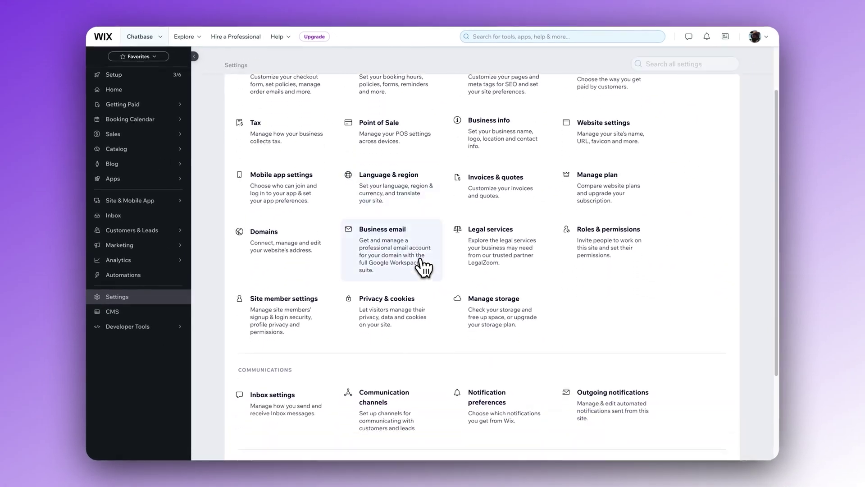
{"action": "scroll", "coordinate": [419, 265], "scroll_direction": "down", "scroll_amount": 3}
{"action": "scroll", "coordinate": [361, 316], "scroll_direction": "down", "scroll_amount": 1}
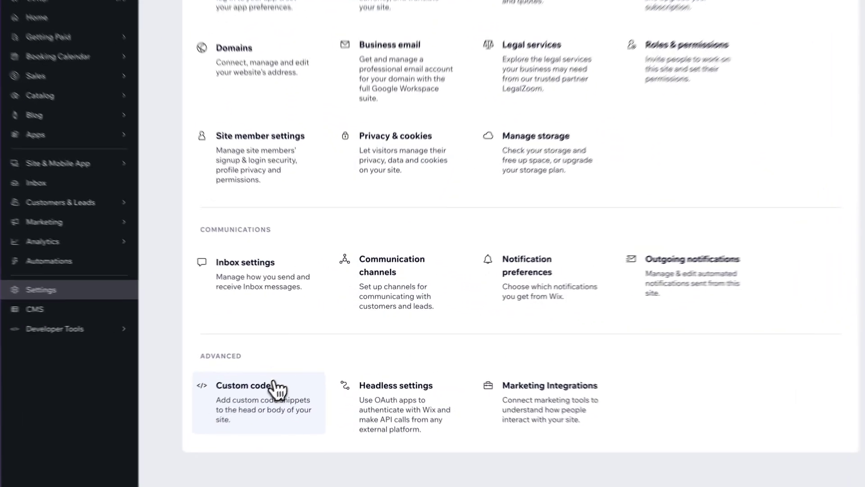
{"action": "left_click", "coordinate": [275, 386]}
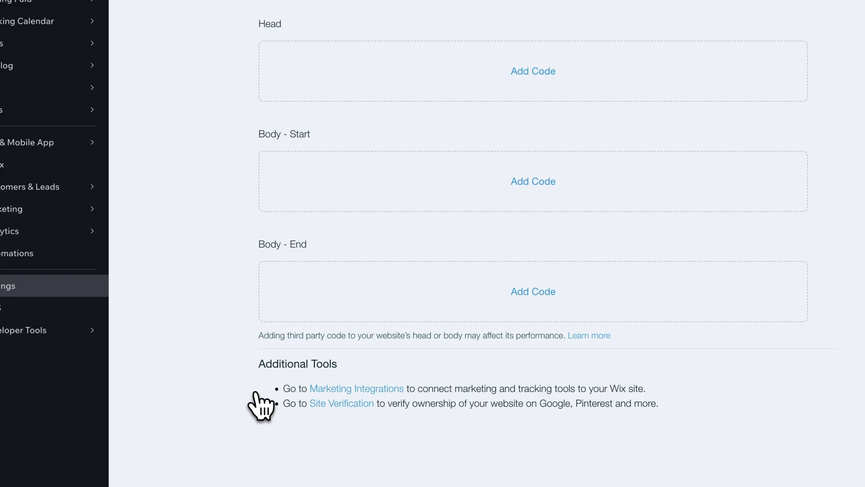
- Paste the Chatbase script as a head snippet 'Custom Widget', loading once on all pages, and apply it
{"action": "left_click", "coordinate": [528, 78]}
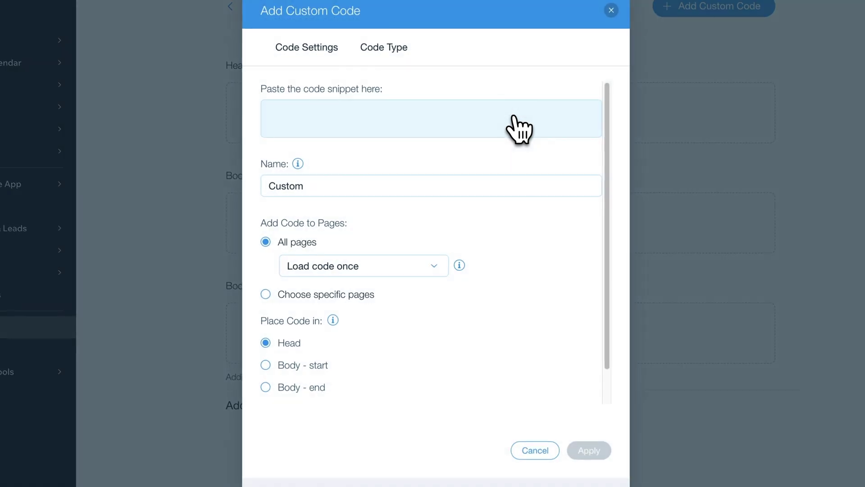
{"action": "left_click", "coordinate": [454, 116]}
{"action": "key", "text": "ctrl+v"}
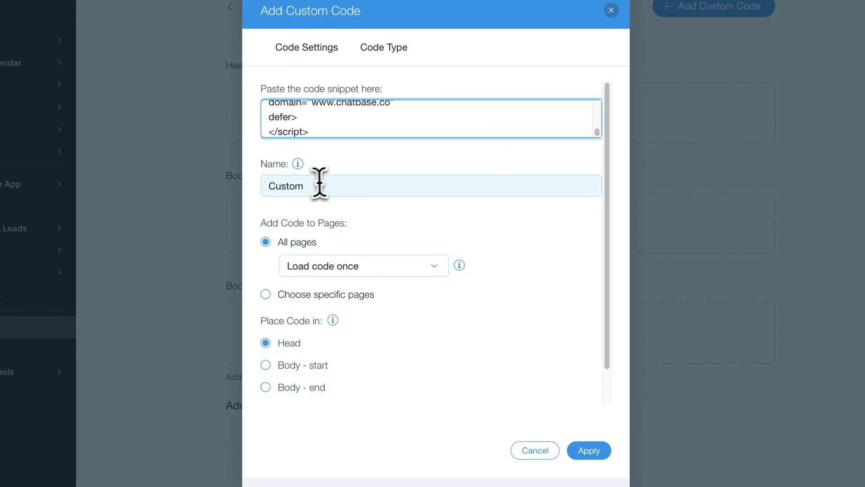
{"action": "double_click", "coordinate": [312, 185]}
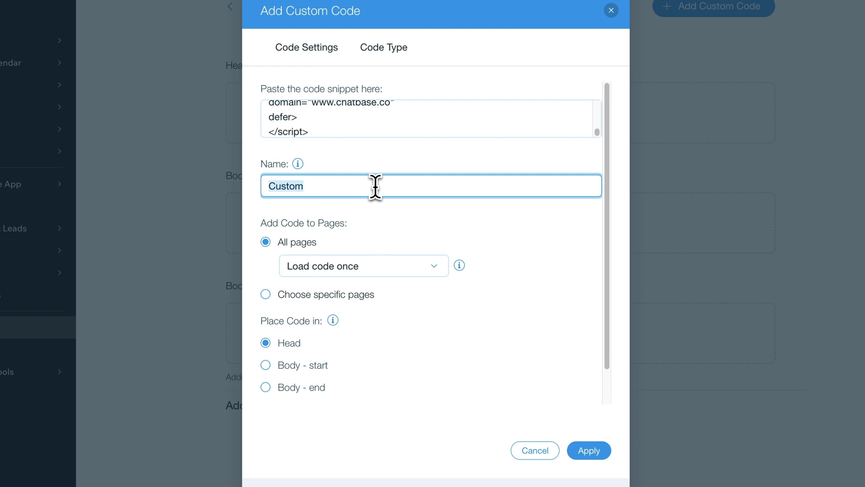
{"action": "type", "text": "Widget"}
{"action": "left_click", "coordinate": [418, 266]}
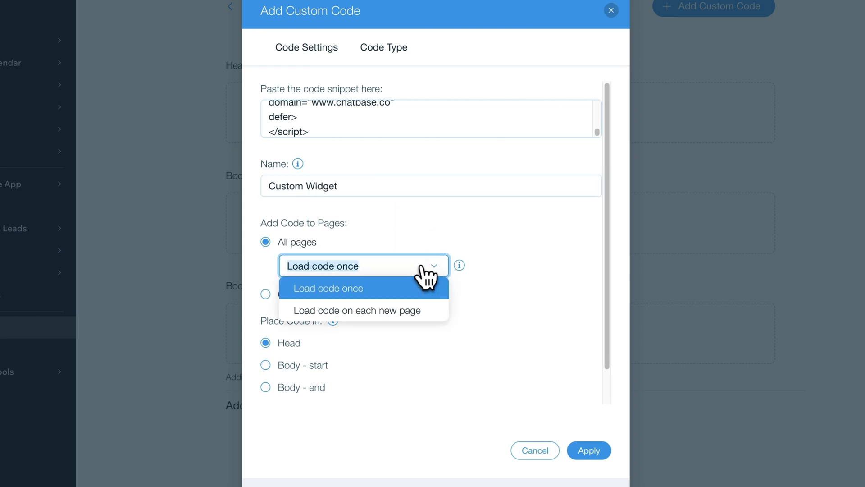
{"action": "left_click", "coordinate": [455, 251]}
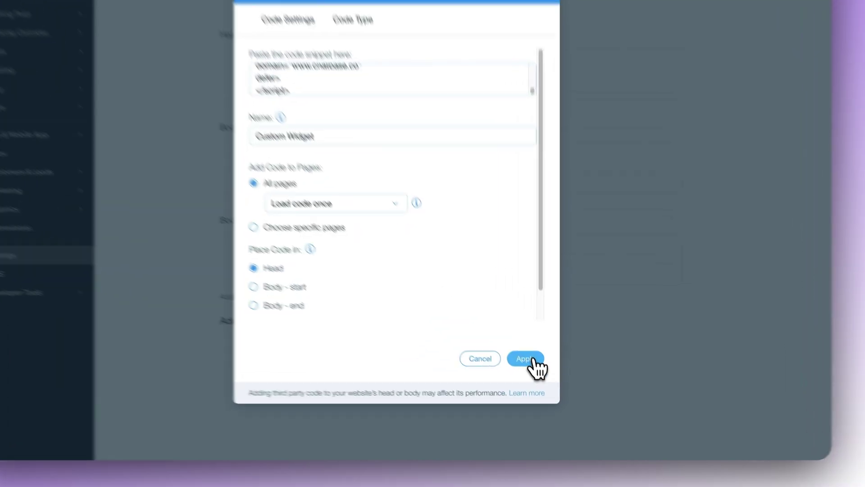
{"action": "left_click", "coordinate": [535, 379]}
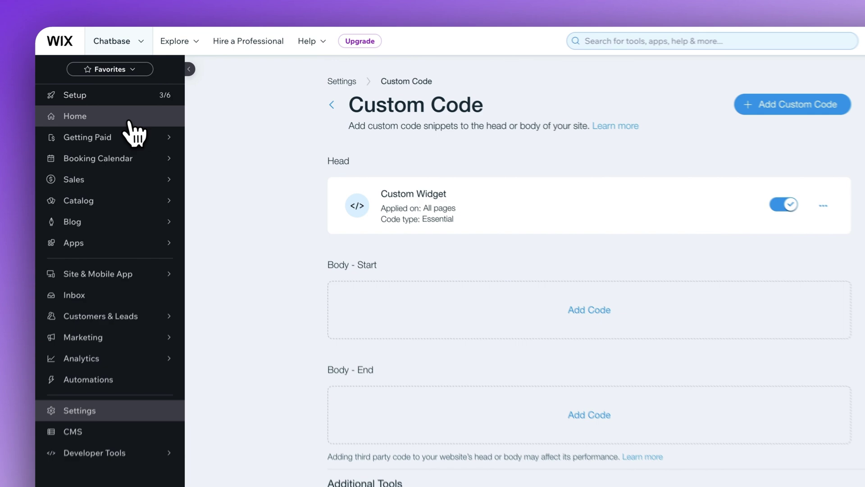
- From the Wix dashboard Home, view the live EPS Marketing site
{"action": "left_click", "coordinate": [128, 135]}
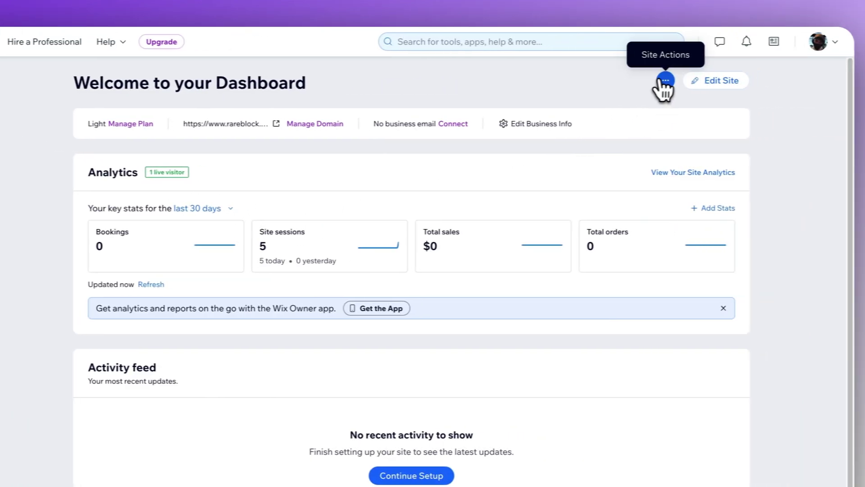
{"action": "left_click", "coordinate": [662, 81]}
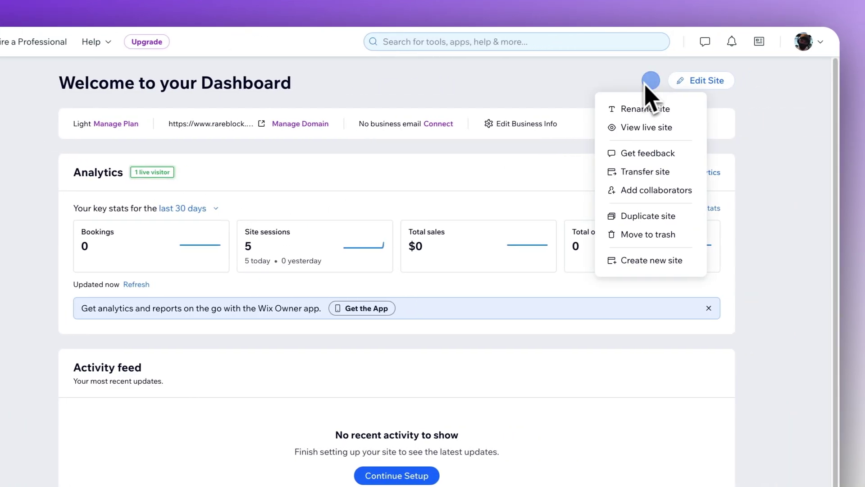
{"action": "left_click", "coordinate": [629, 131]}
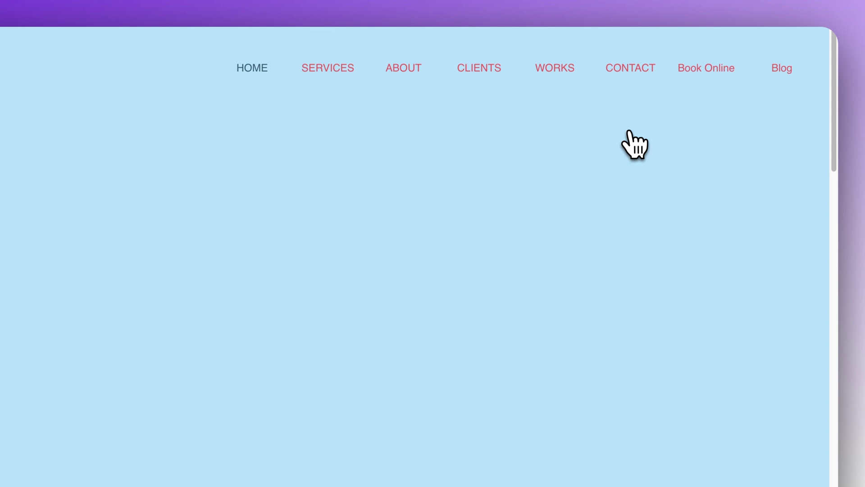